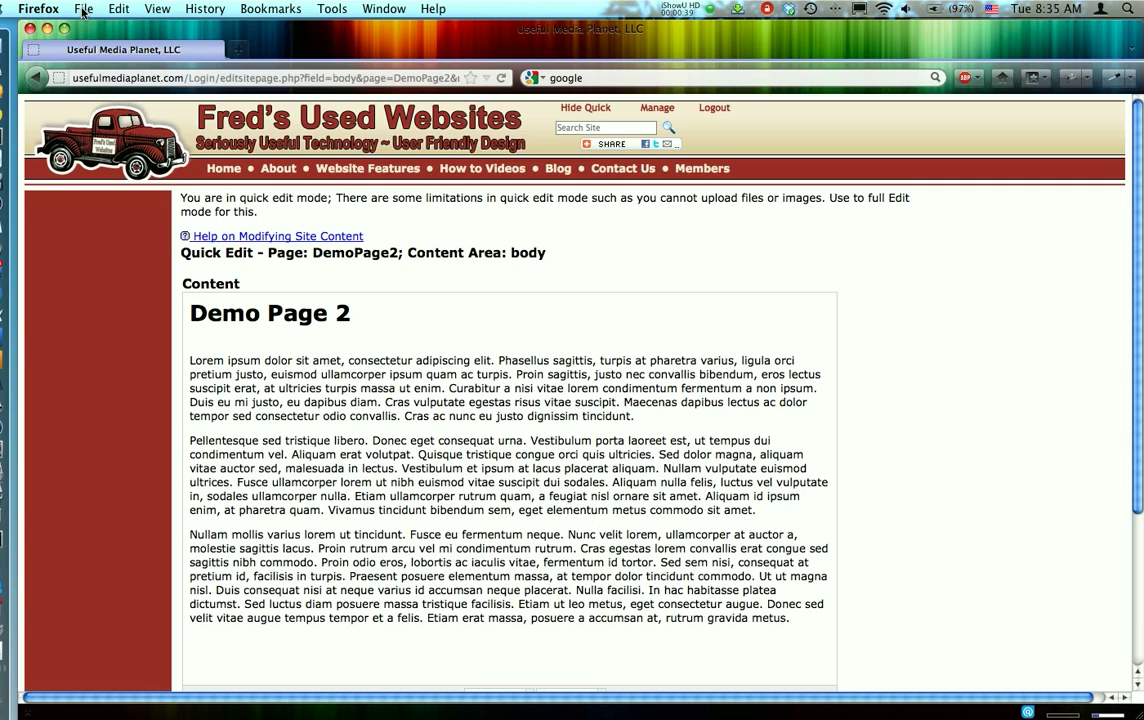
- Open the Fred's Used Websites home page in a new browser tab, going through the suggested fredsusedwebsites.com logout page
{"action": "left_click", "coordinate": [83, 12]}
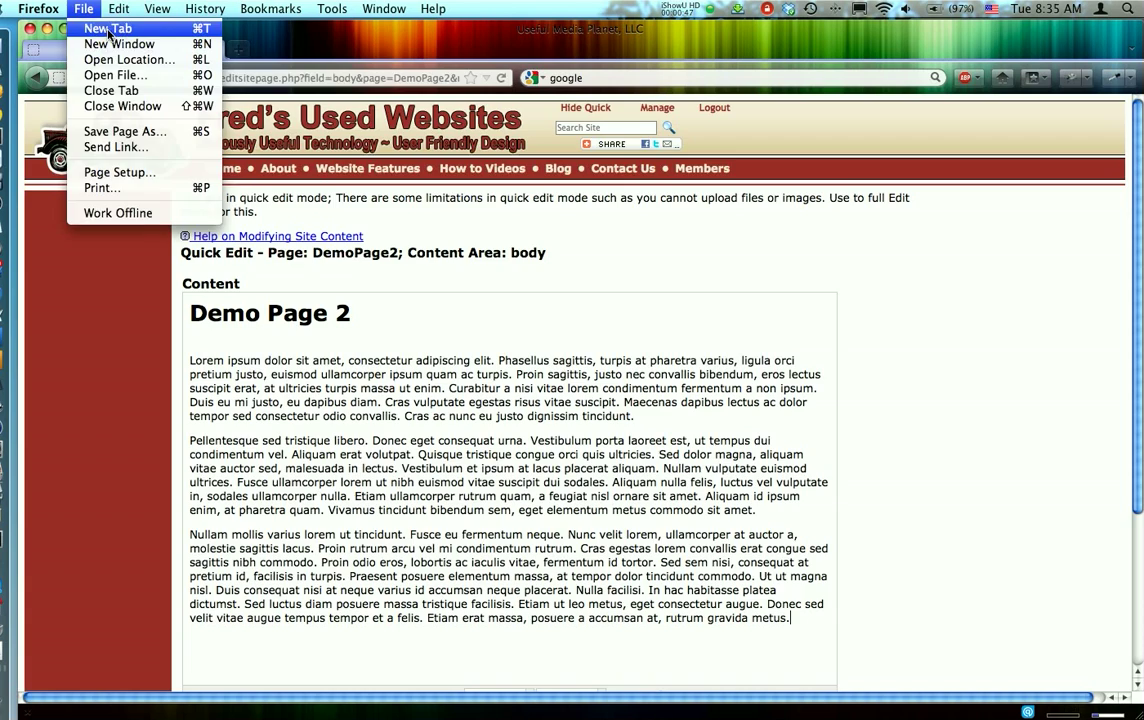
{"action": "left_click", "coordinate": [108, 30]}
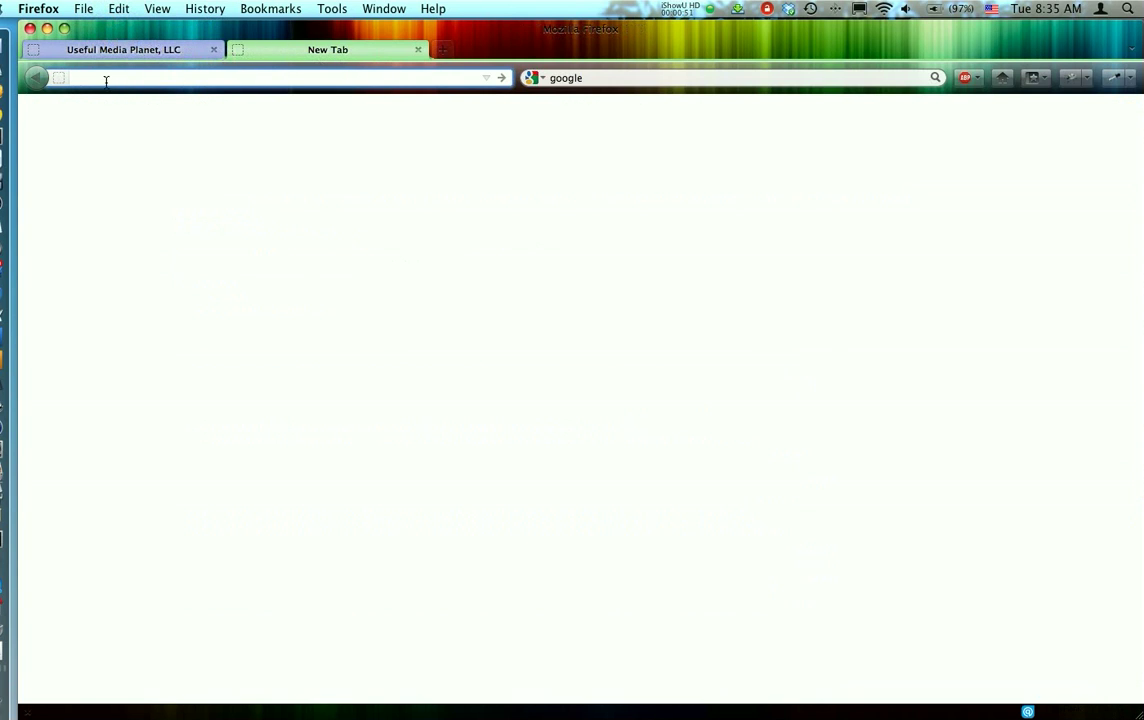
{"action": "left_click", "coordinate": [194, 78]}
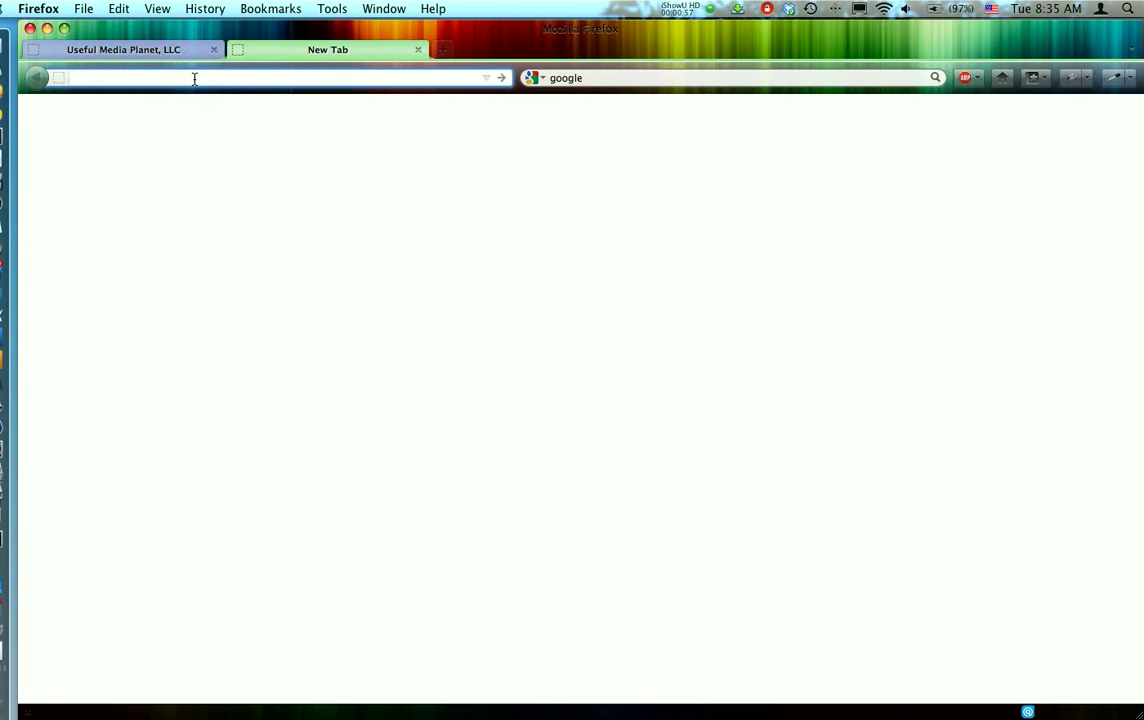
{"action": "type", "text": "fre"}
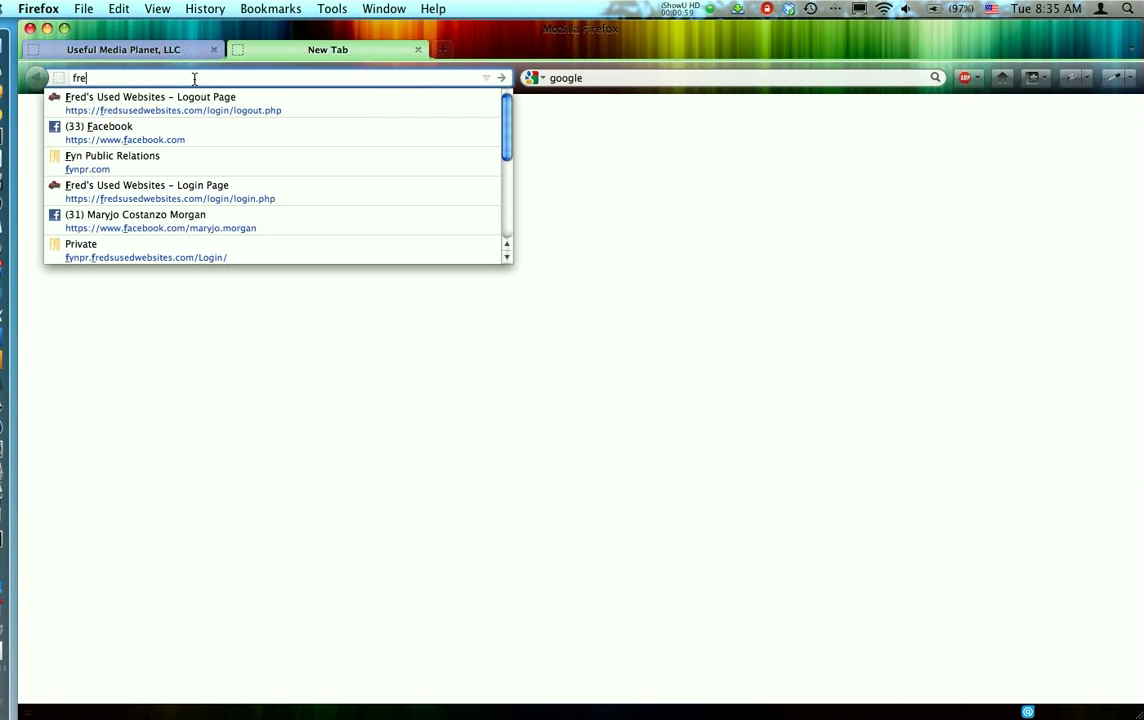
{"action": "type", "text": "d"}
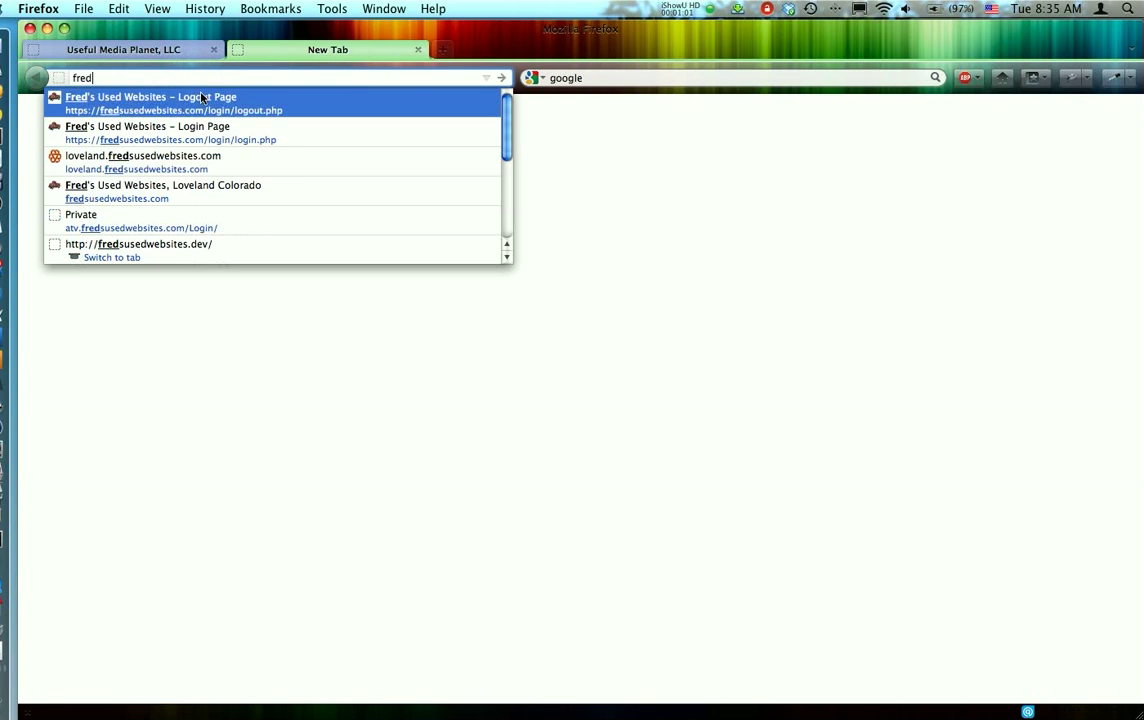
{"action": "left_click", "coordinate": [201, 101]}
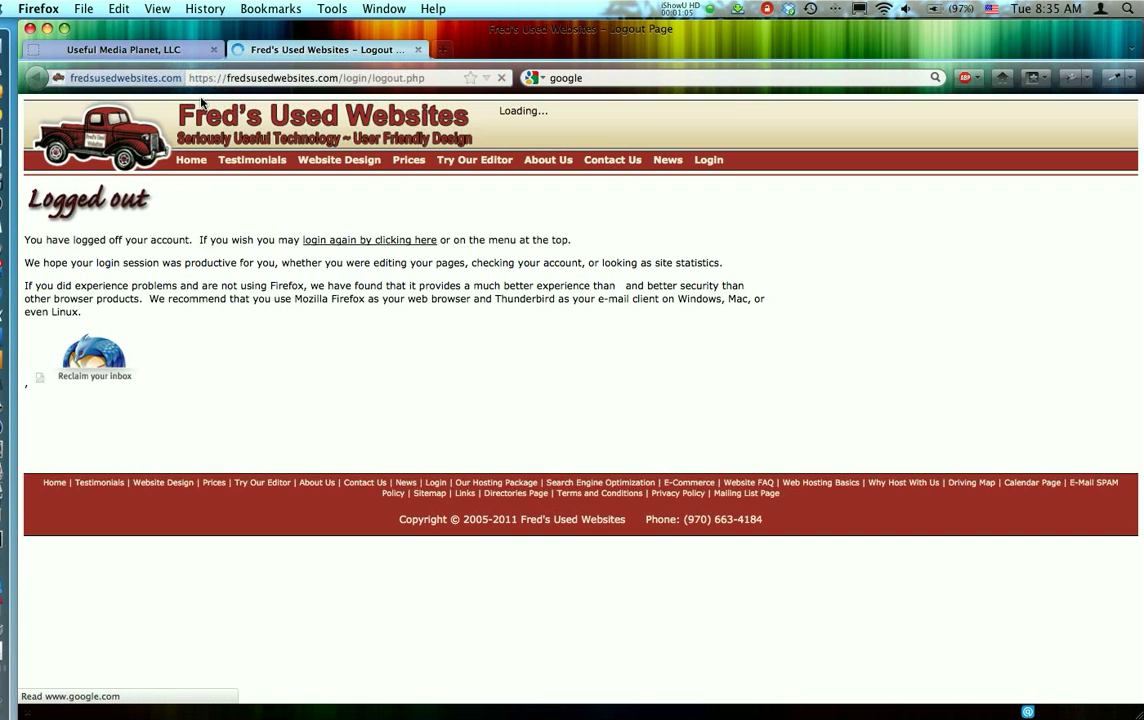
{"action": "left_click", "coordinate": [193, 161]}
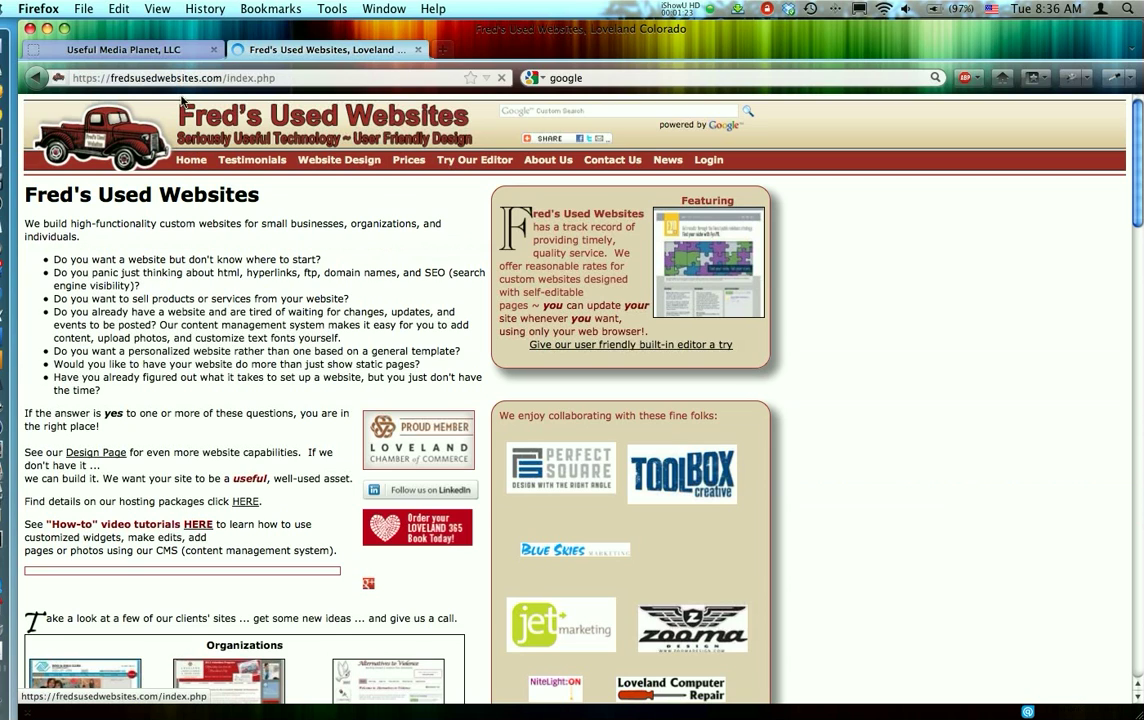
{"action": "left_click", "coordinate": [143, 80]}
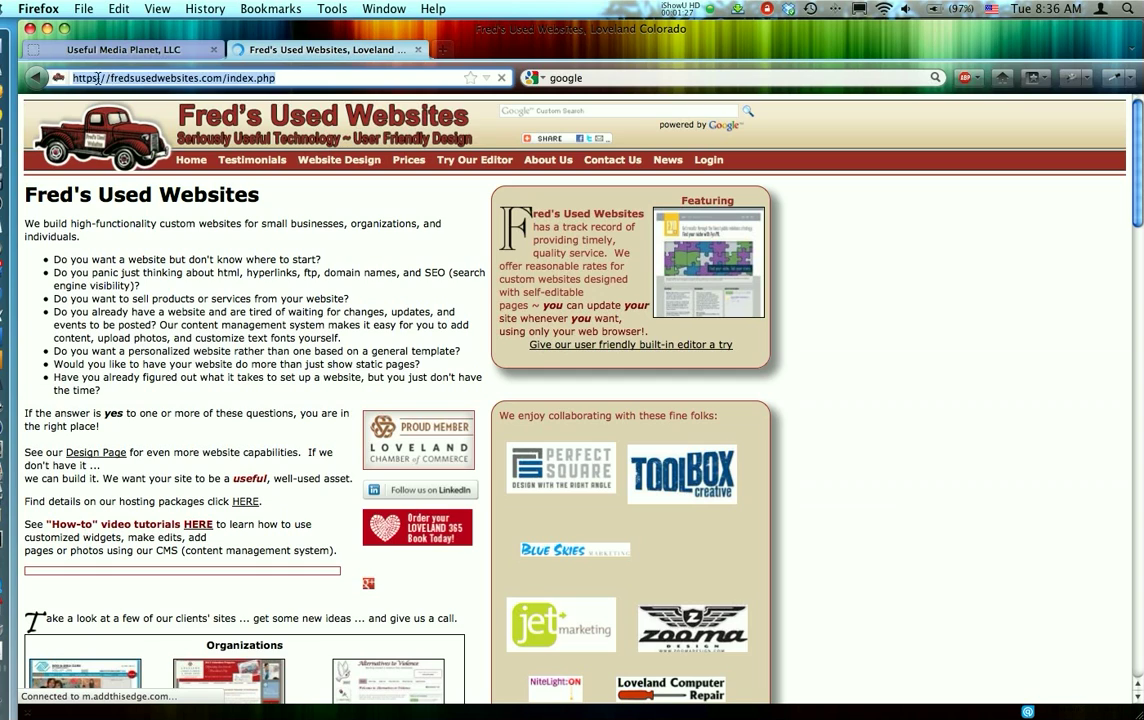
{"action": "left_click", "coordinate": [97, 78]}
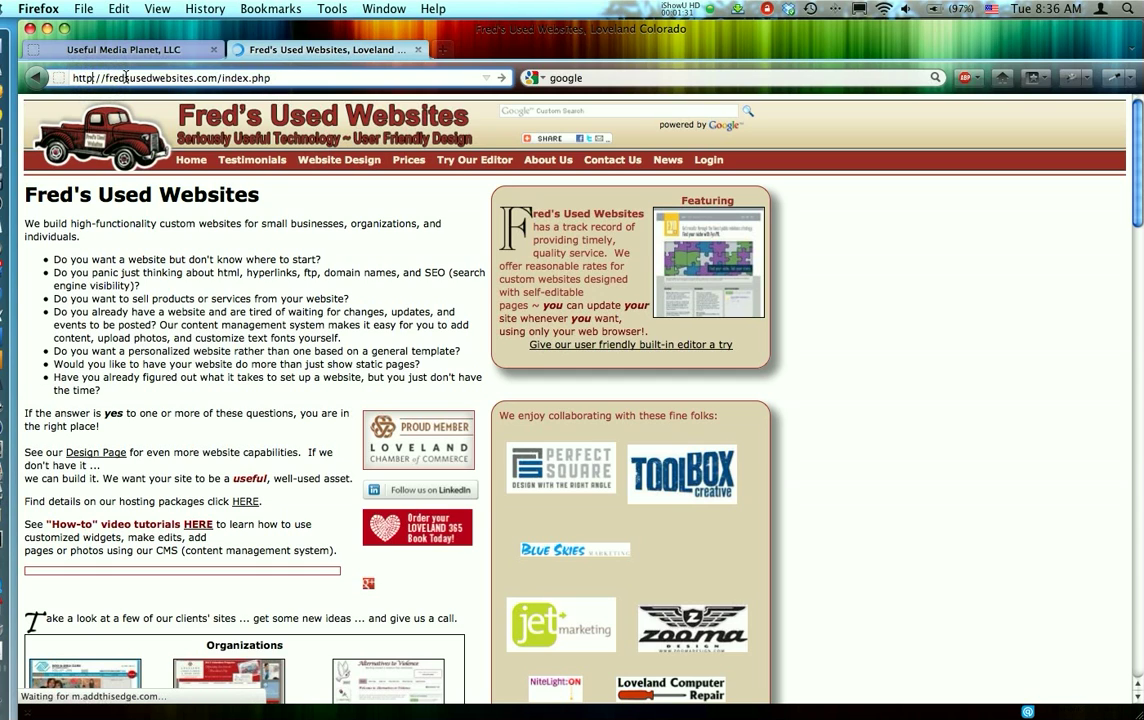
{"action": "key", "text": "BackSpace"}
{"action": "left_click", "coordinate": [112, 77]}
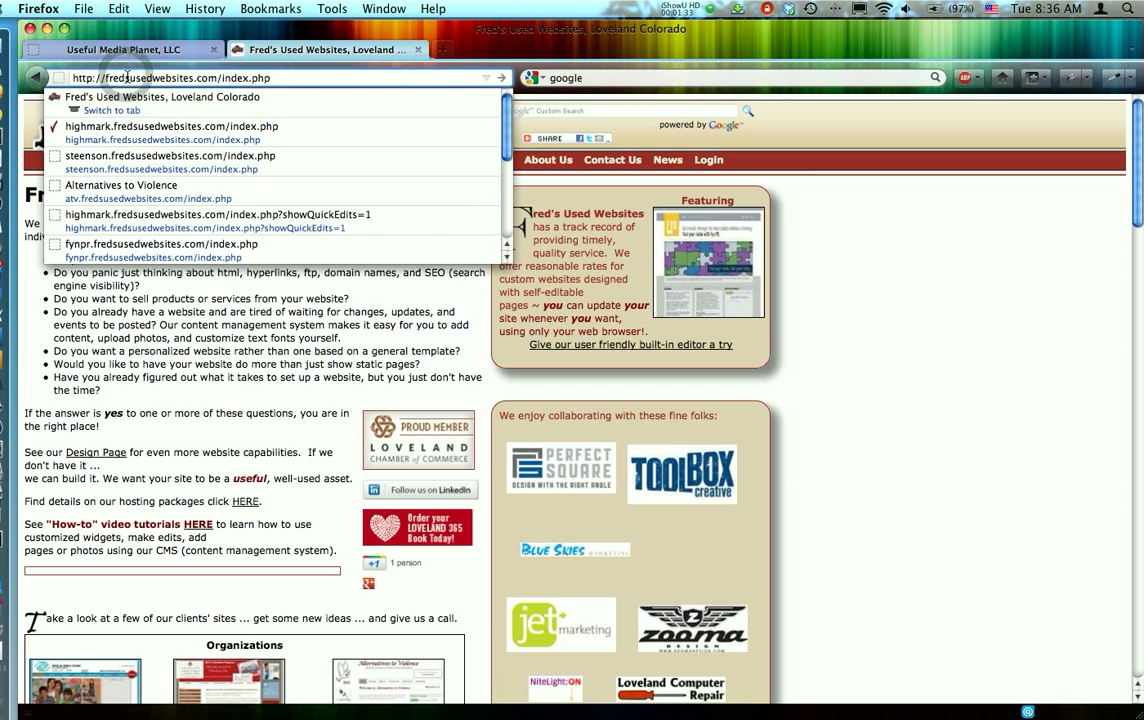
{"action": "key", "text": "Return"}
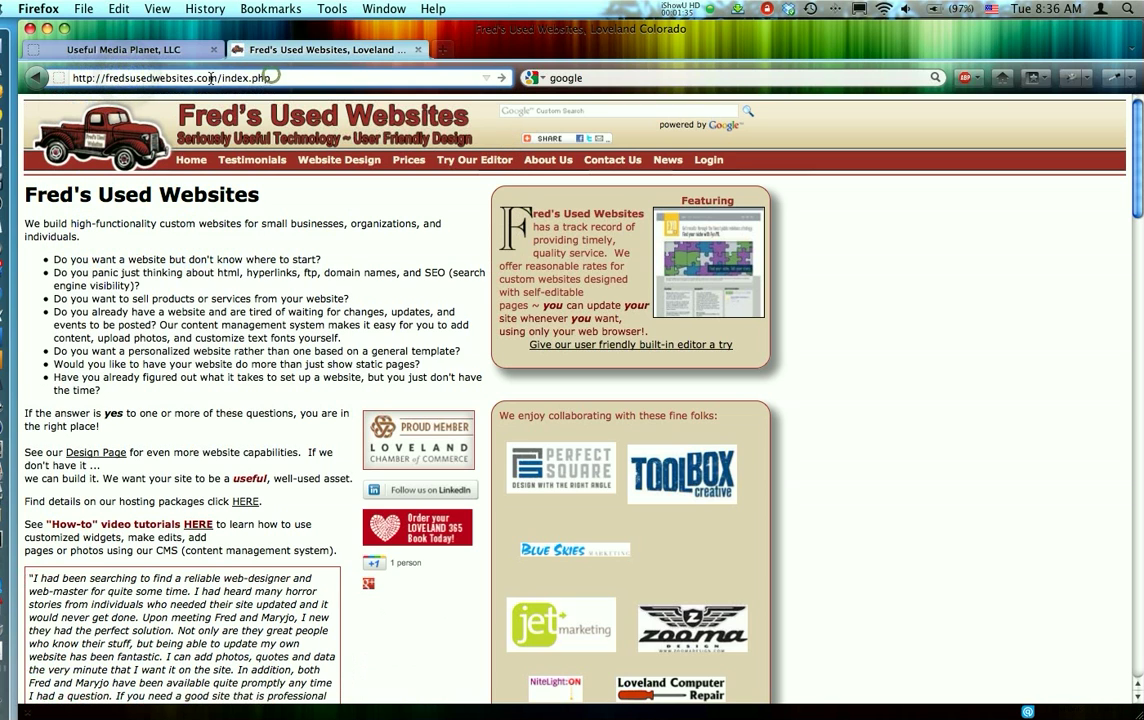
{"action": "left_click_drag", "start_coordinate": [268, 77], "coordinate": [81, 78]}
{"action": "right_click", "coordinate": [91, 78]}
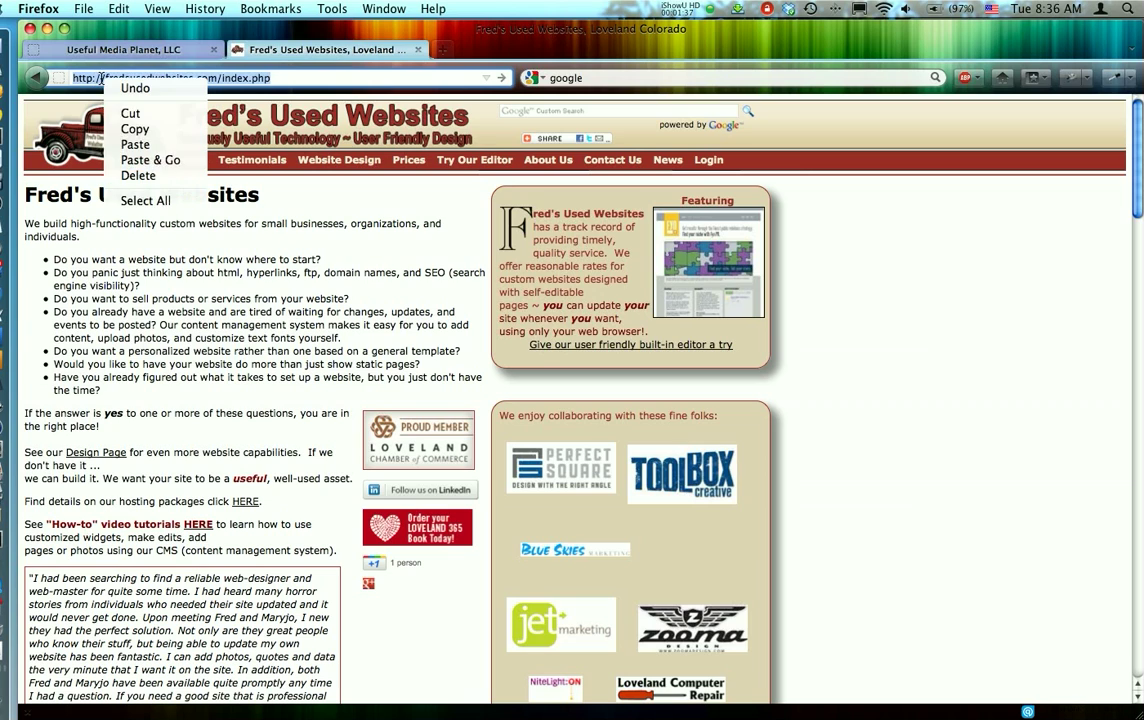
{"action": "left_click", "coordinate": [130, 130]}
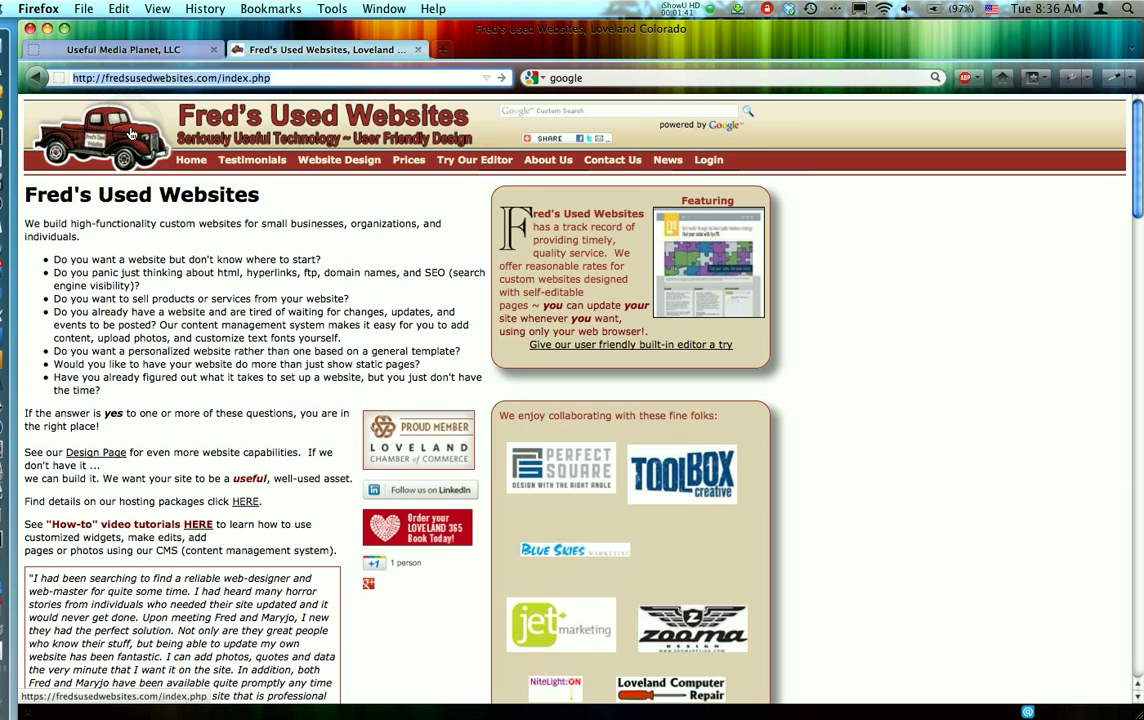
{"action": "left_click", "coordinate": [288, 78]}
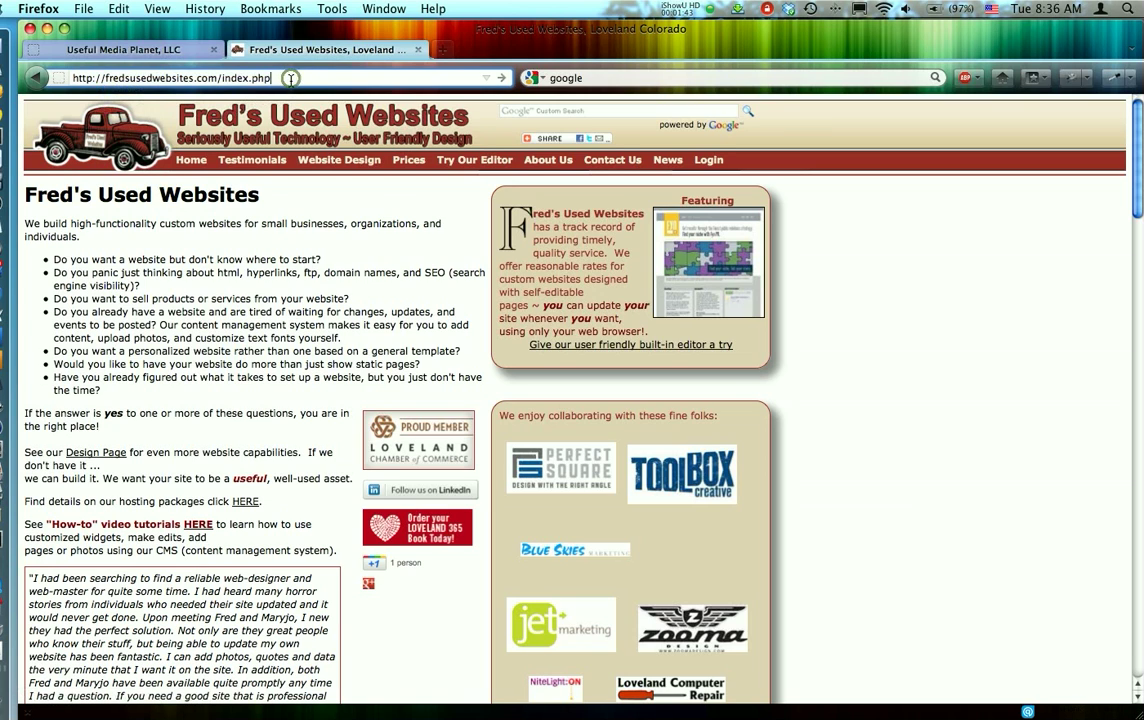
{"action": "left_click", "coordinate": [206, 78]}
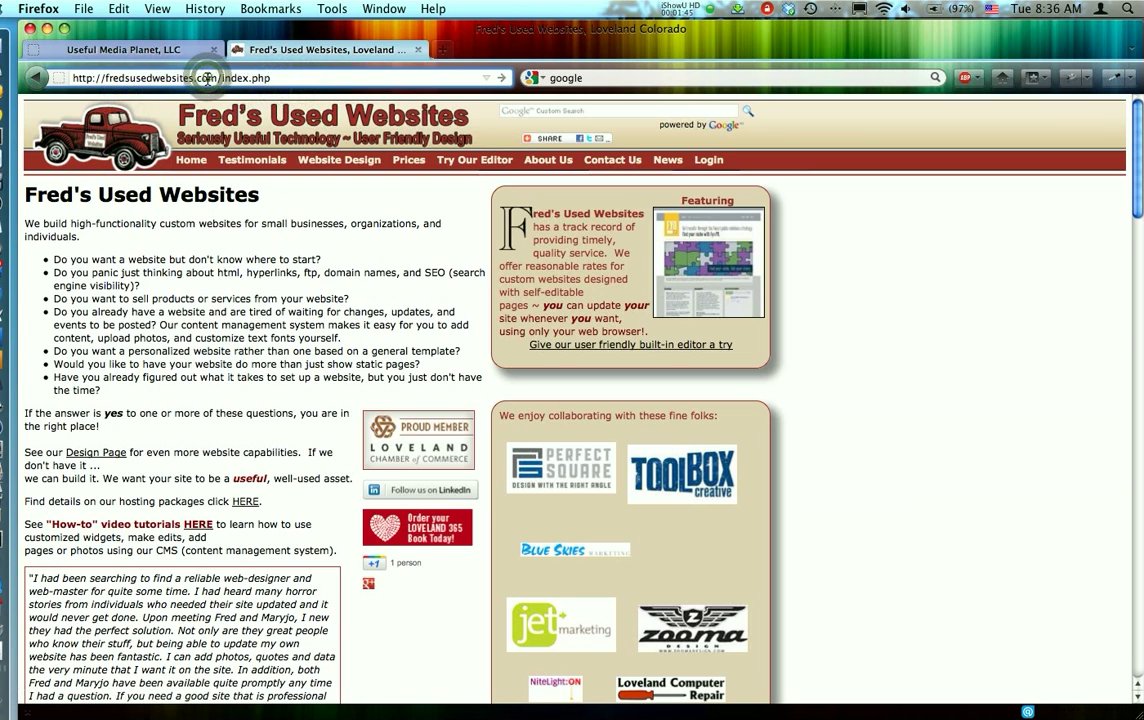
{"action": "left_click", "coordinate": [199, 79]}
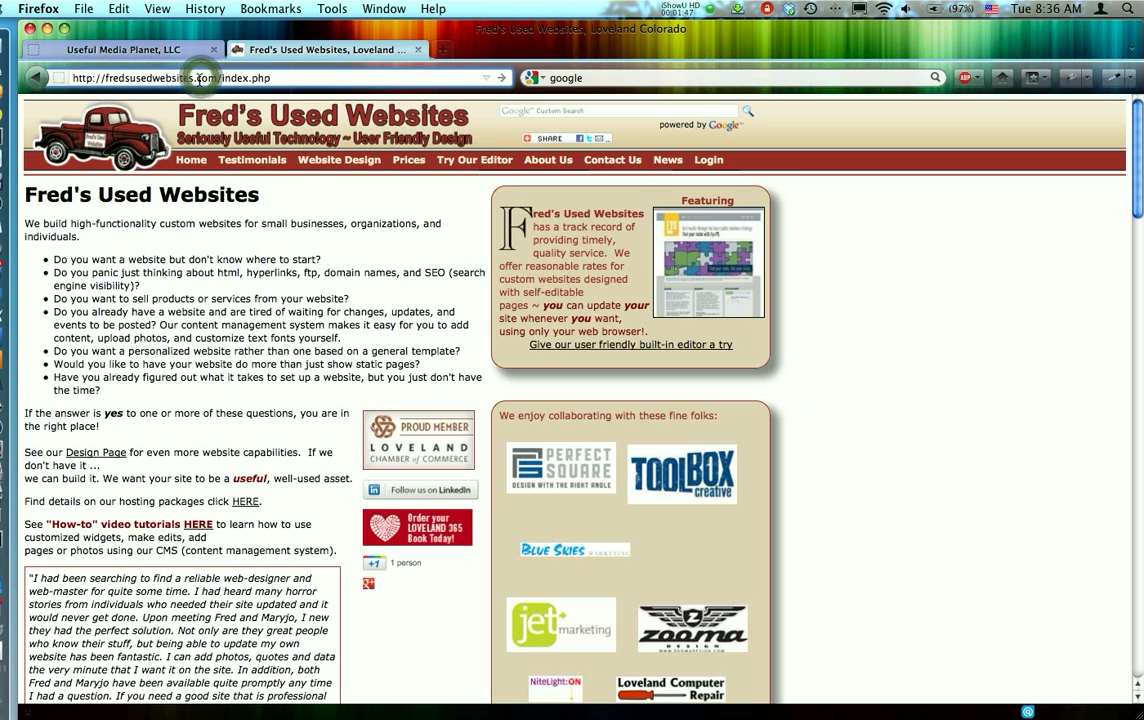
{"action": "triple_click", "coordinate": [199, 79]}
{"action": "key", "text": "super+c"}
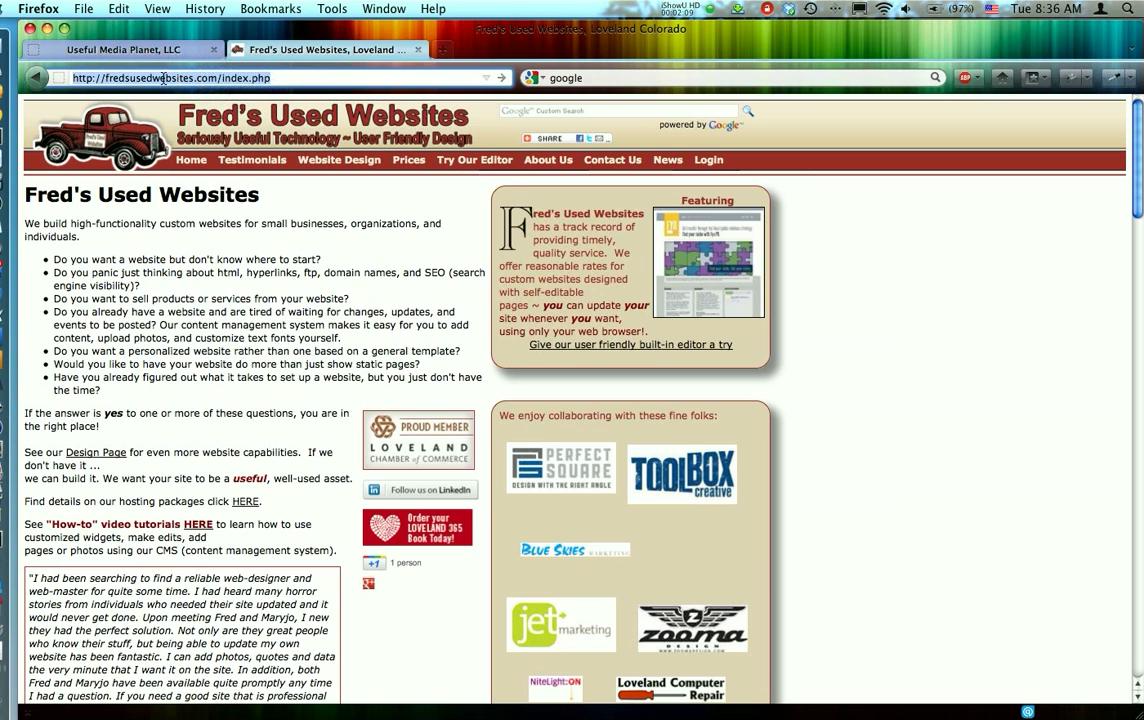
{"action": "left_click", "coordinate": [73, 77]}
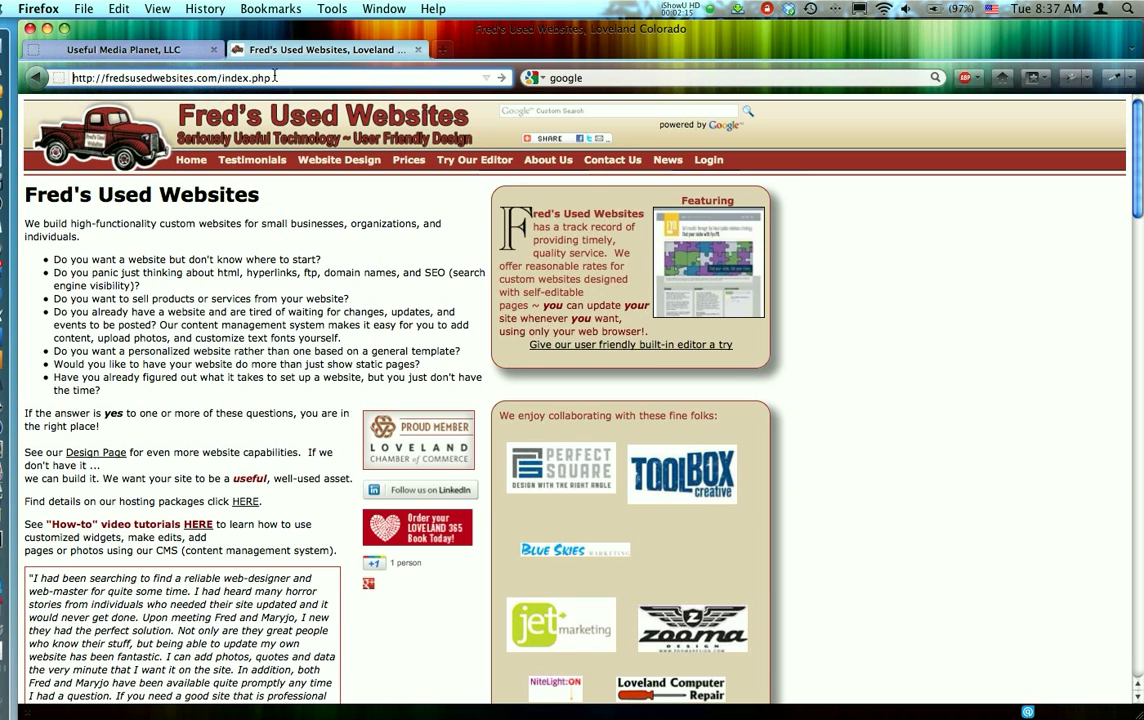
- Return to the DemoPage2 quick editor and replace "Lorem ipsum dolor sit amet" in the first paragraph with "Fred's Used Websites"
{"action": "left_click", "coordinate": [162, 50]}
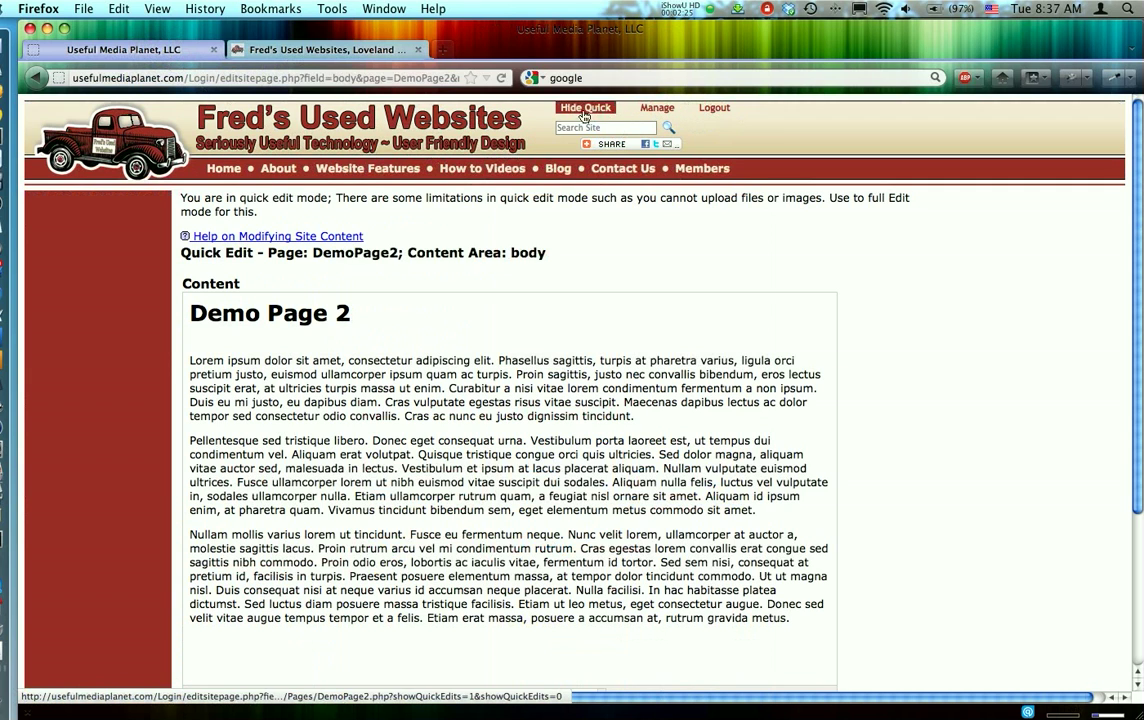
{"action": "left_click", "coordinate": [237, 373]}
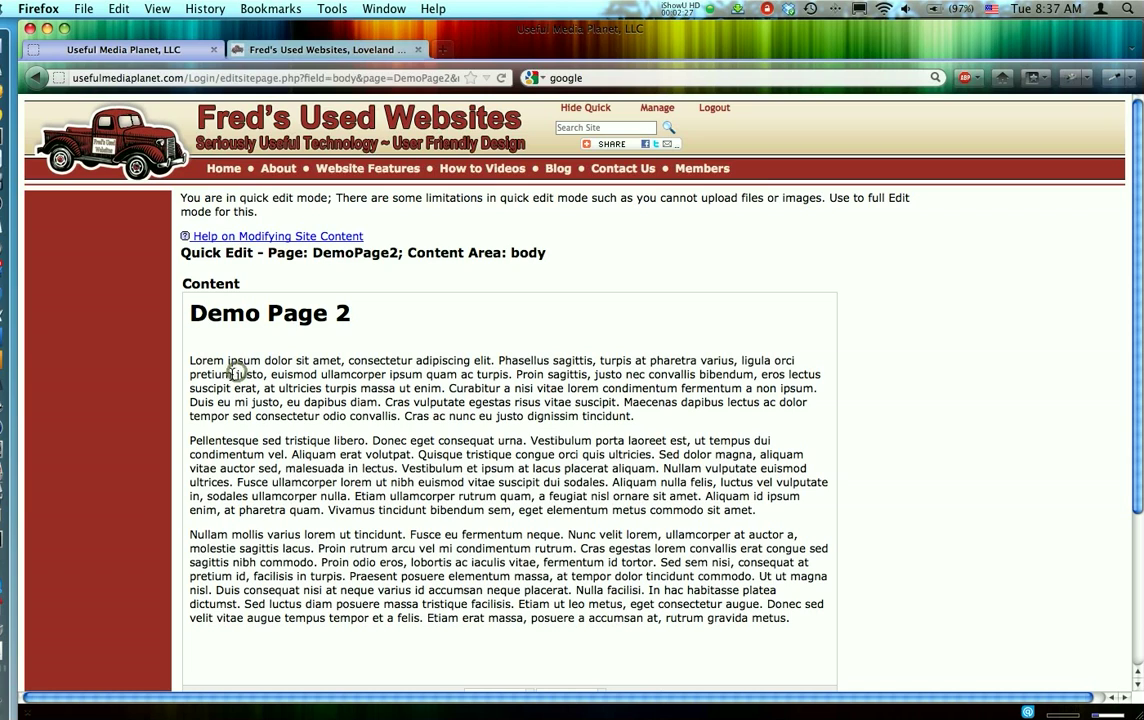
{"action": "left_click", "coordinate": [191, 360]}
{"action": "left_click_drag", "start_coordinate": [191, 360], "coordinate": [335, 358]}
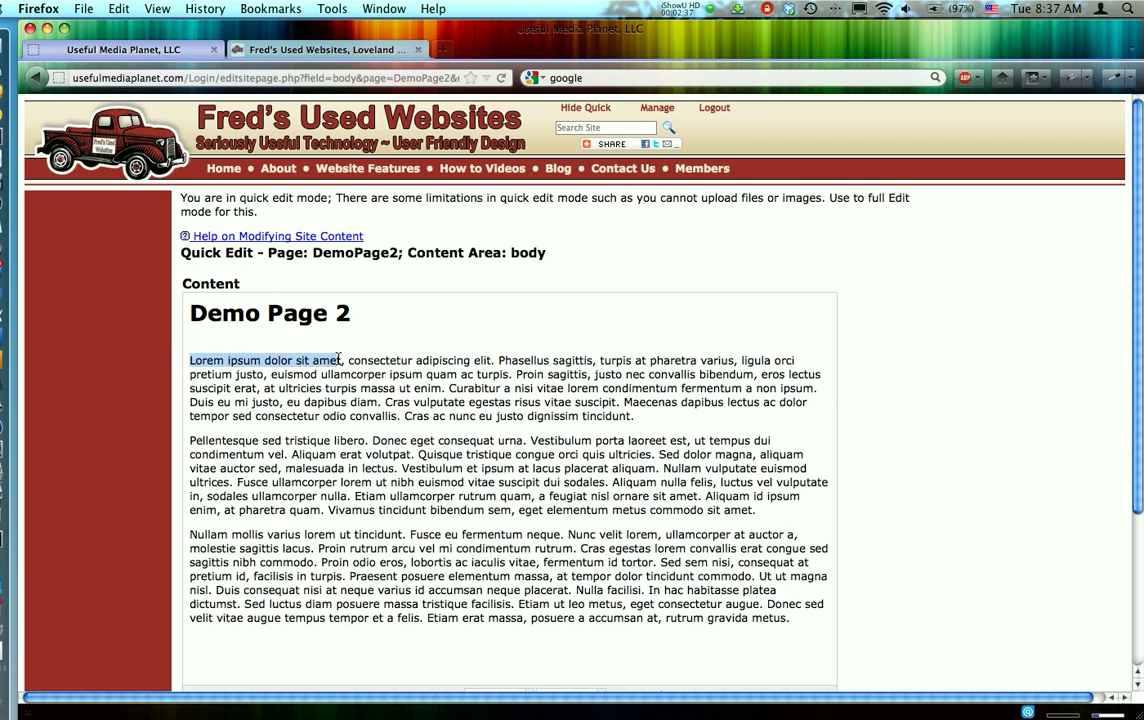
{"action": "type", "text": "Fred'"}
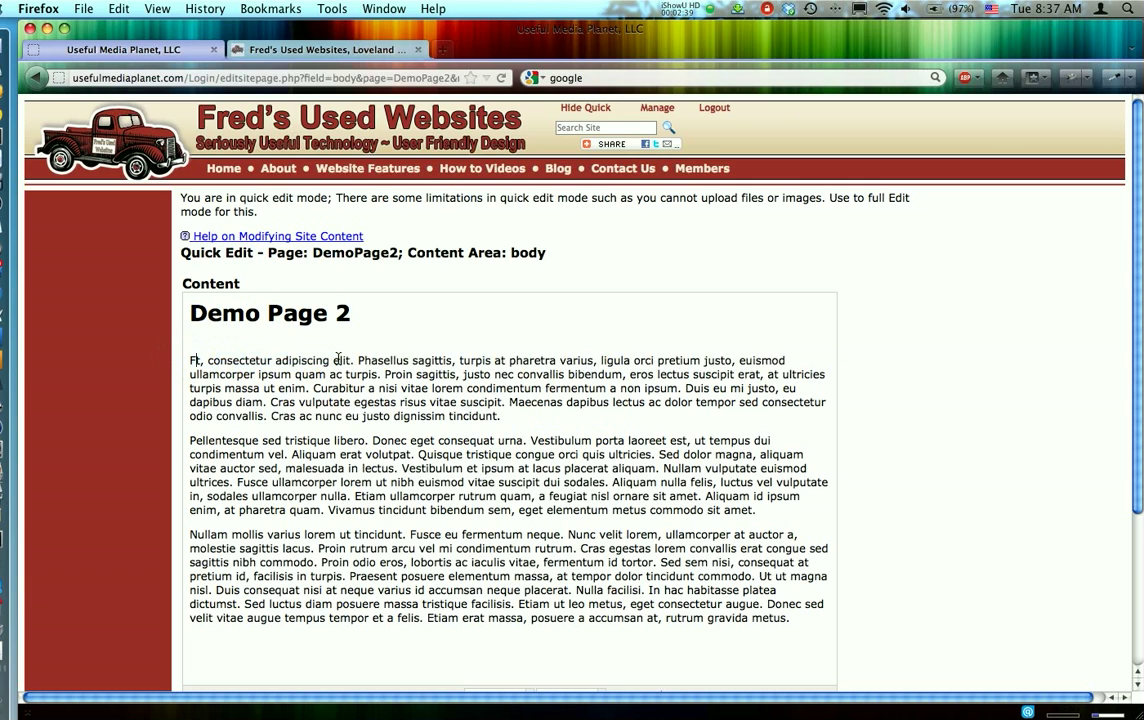
{"action": "type", "text": "s Use"}
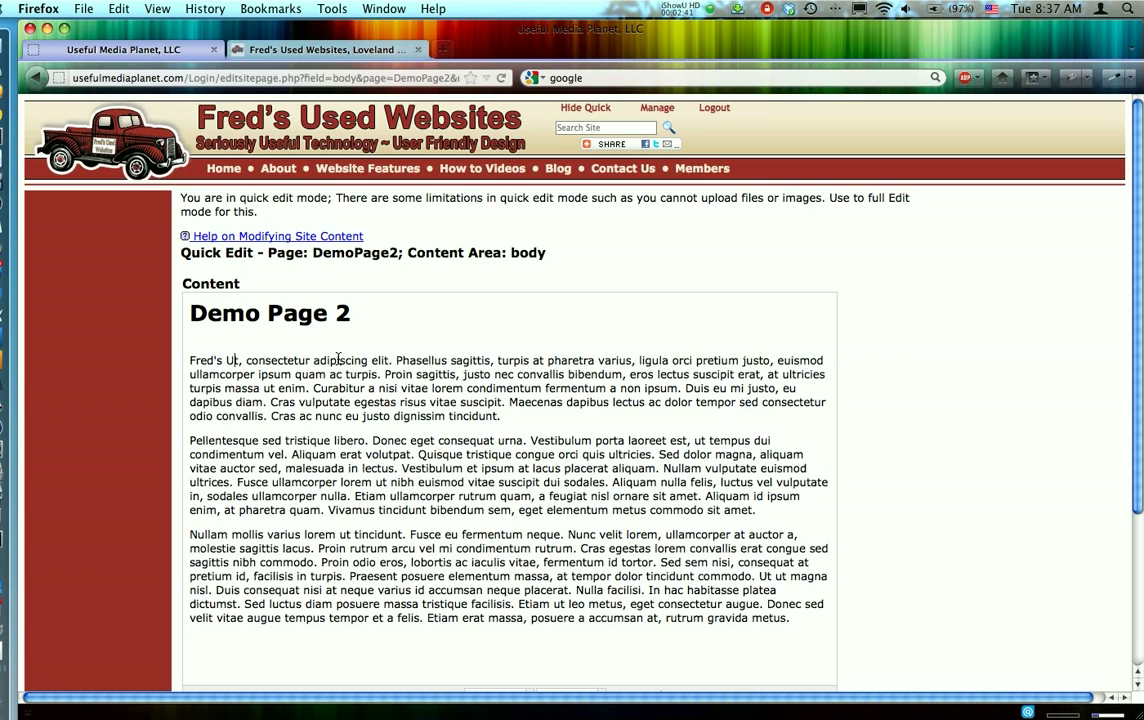
{"action": "type", "text": "d Websitest"}
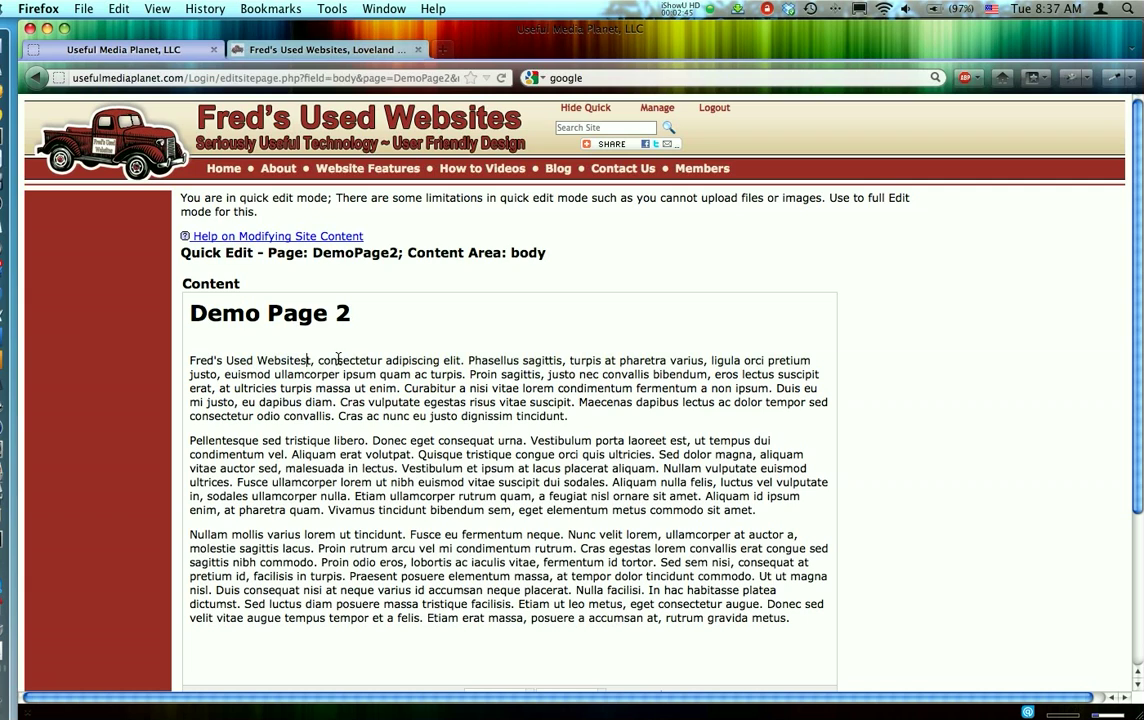
{"action": "key", "text": "Delete"}
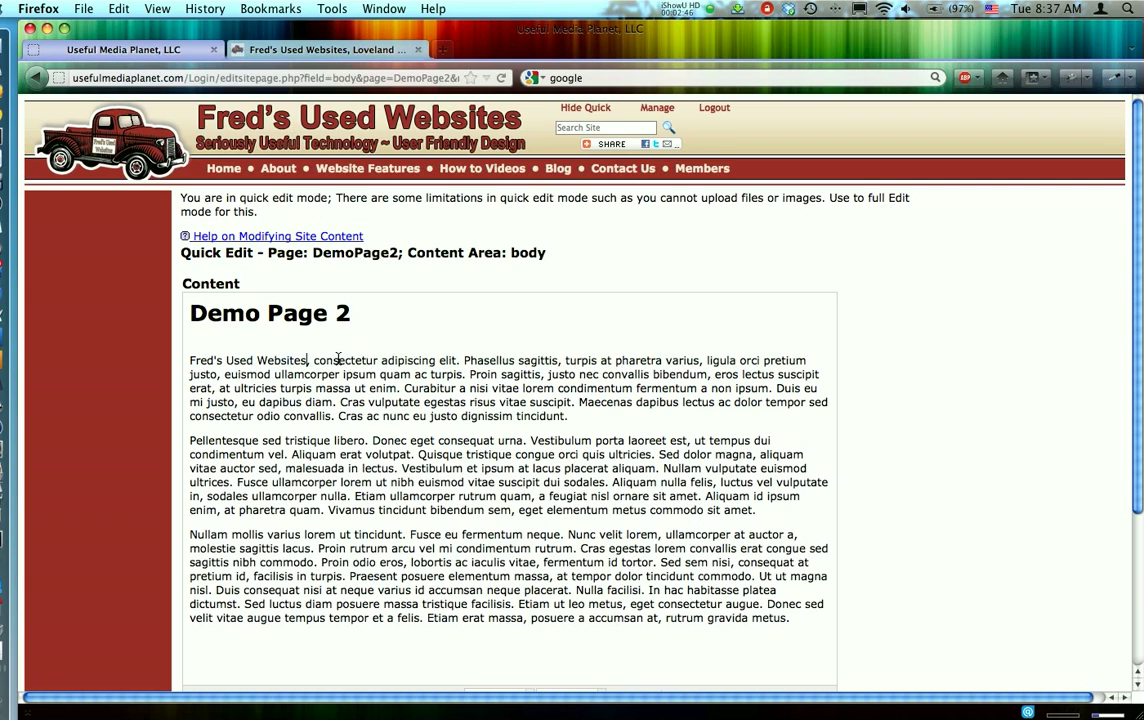
- Select "Fred's Used Websites" at the start of the first paragraph and open the link settings for it
{"action": "left_click", "coordinate": [189, 360]}
{"action": "left_click_drag", "start_coordinate": [189, 360], "coordinate": [305, 363]}
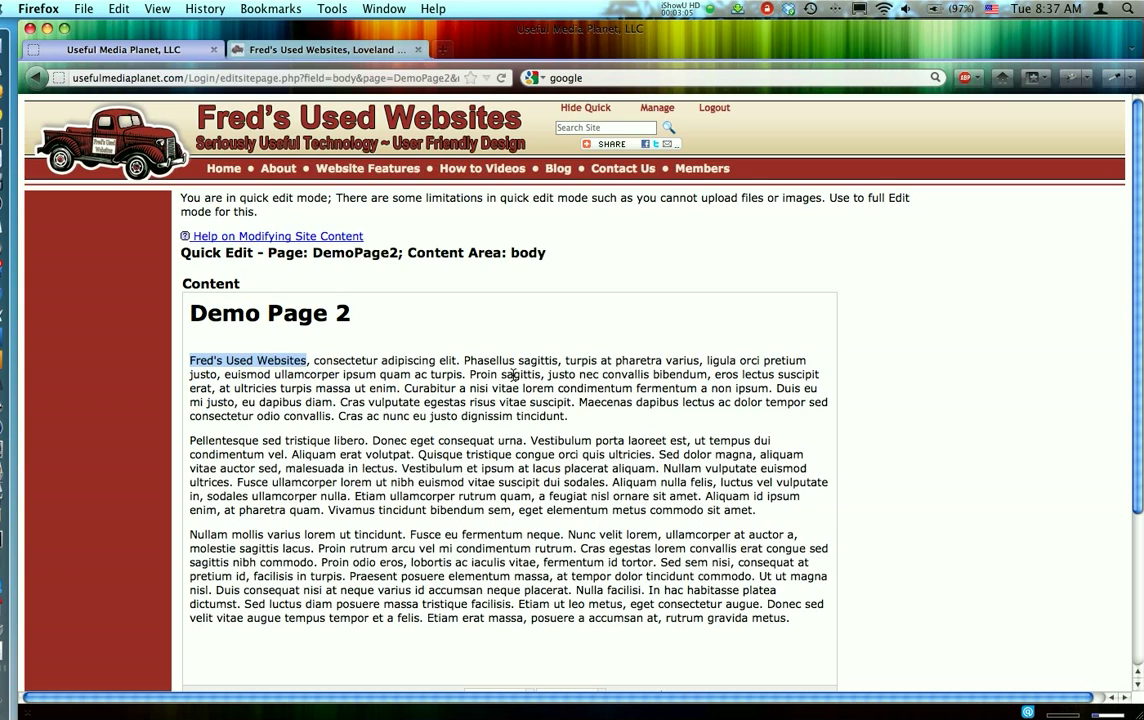
{"action": "scroll", "coordinate": [513, 374], "scroll_direction": "down", "scroll_amount": 2}
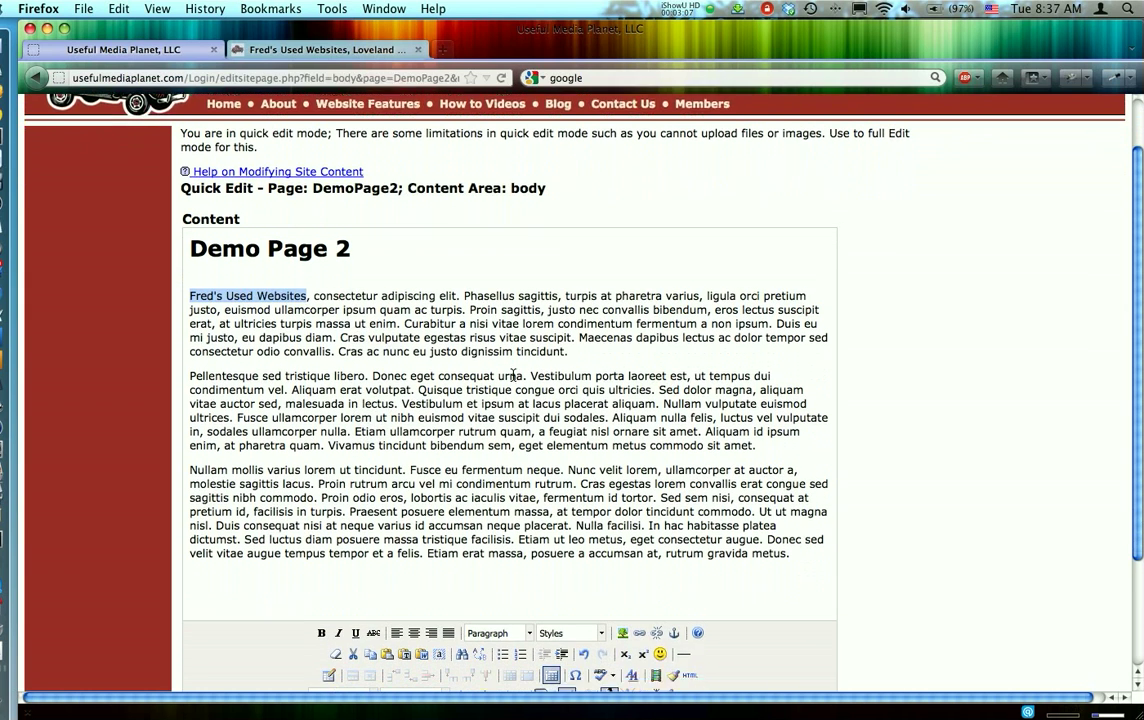
{"action": "left_click", "coordinate": [248, 282]}
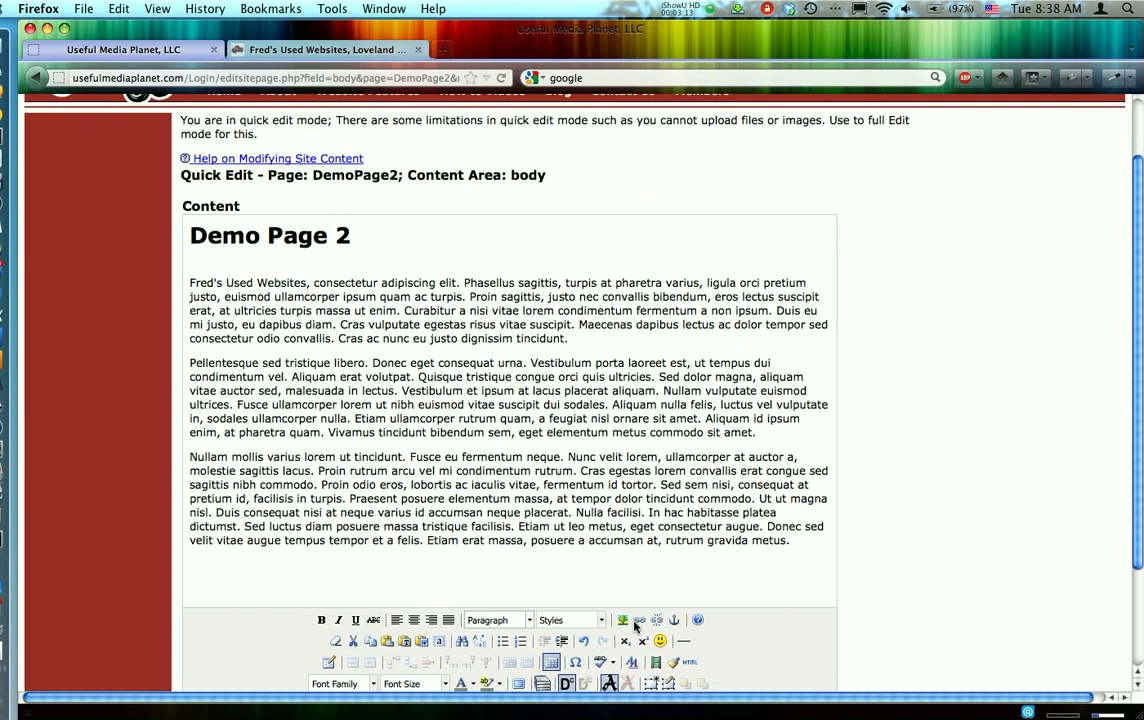
{"action": "left_click", "coordinate": [740, 624]}
{"action": "left_click_drag", "start_coordinate": [189, 286], "coordinate": [305, 286]}
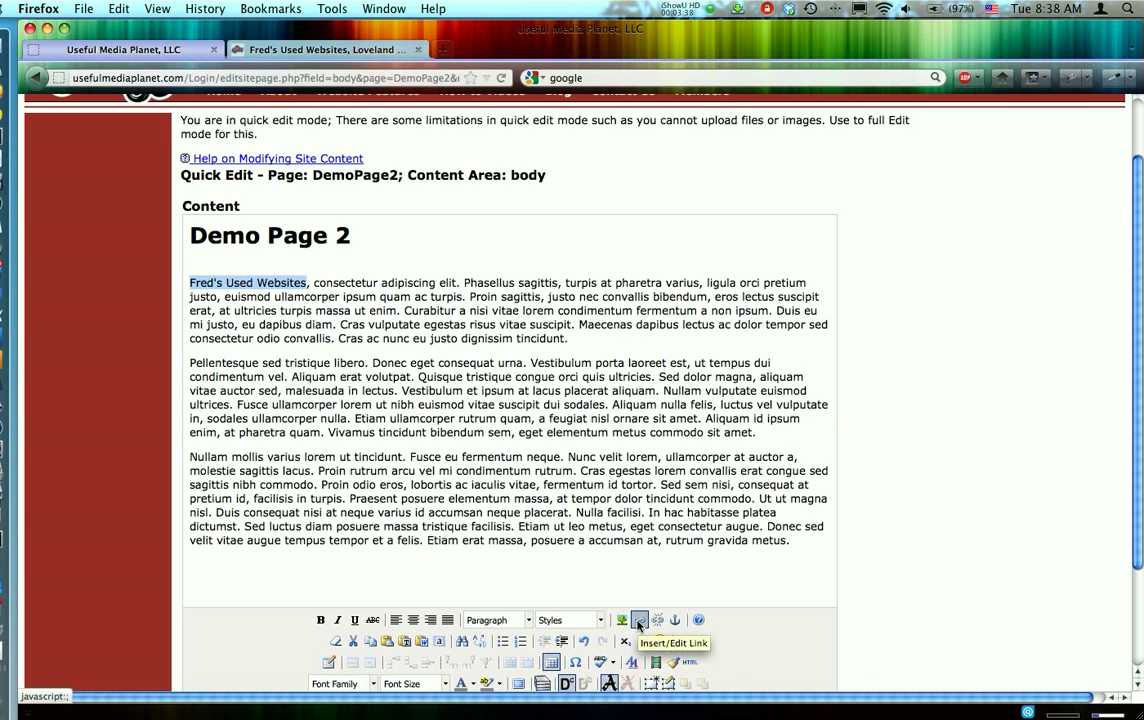
{"action": "left_click", "coordinate": [638, 622]}
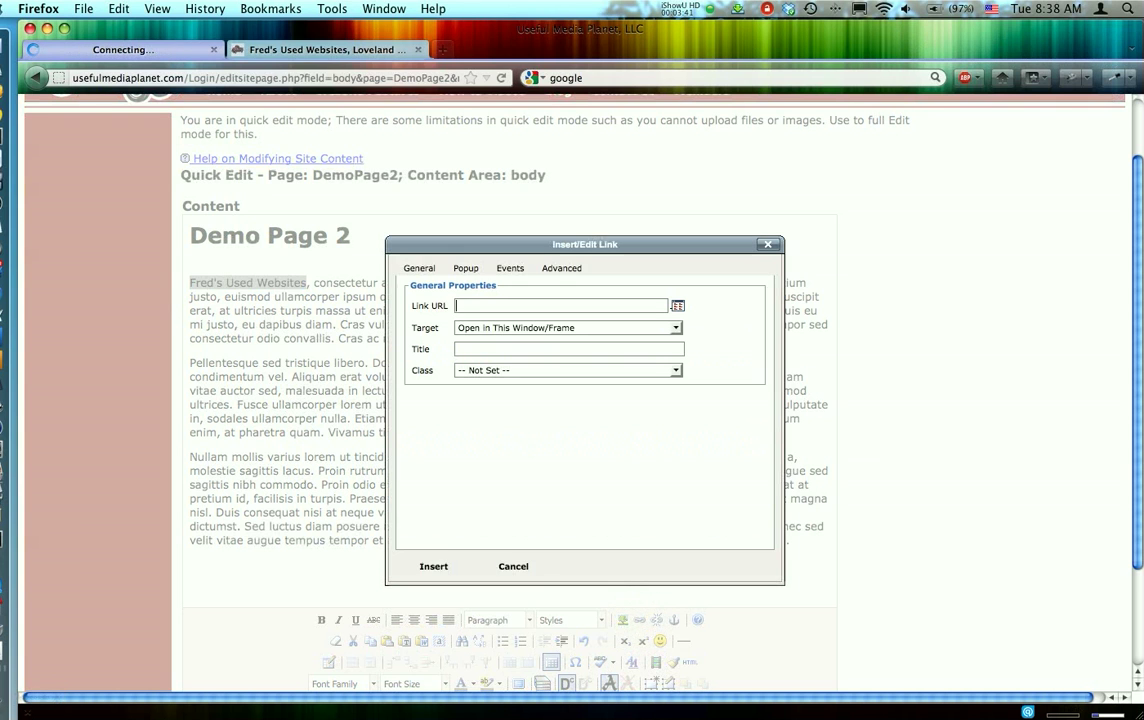
{"action": "left_click", "coordinate": [487, 306]}
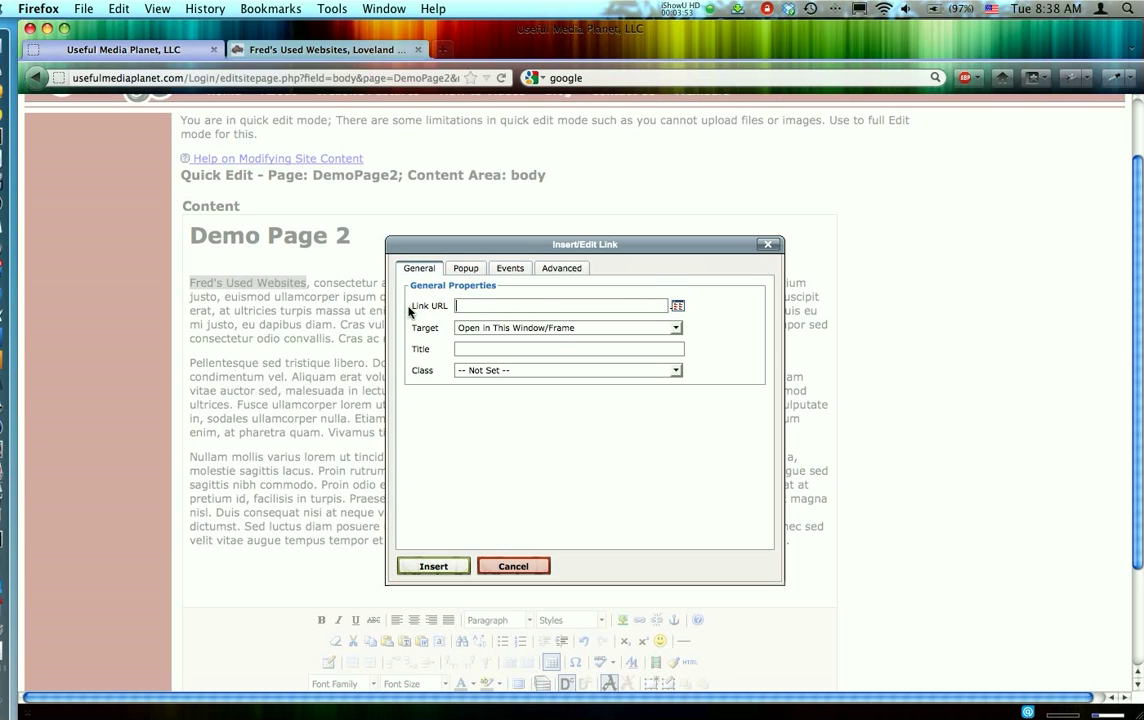
{"action": "left_click_drag", "start_coordinate": [410, 310], "coordinate": [462, 307]}
{"action": "left_click", "coordinate": [462, 306]}
{"action": "key", "text": "super+v"}
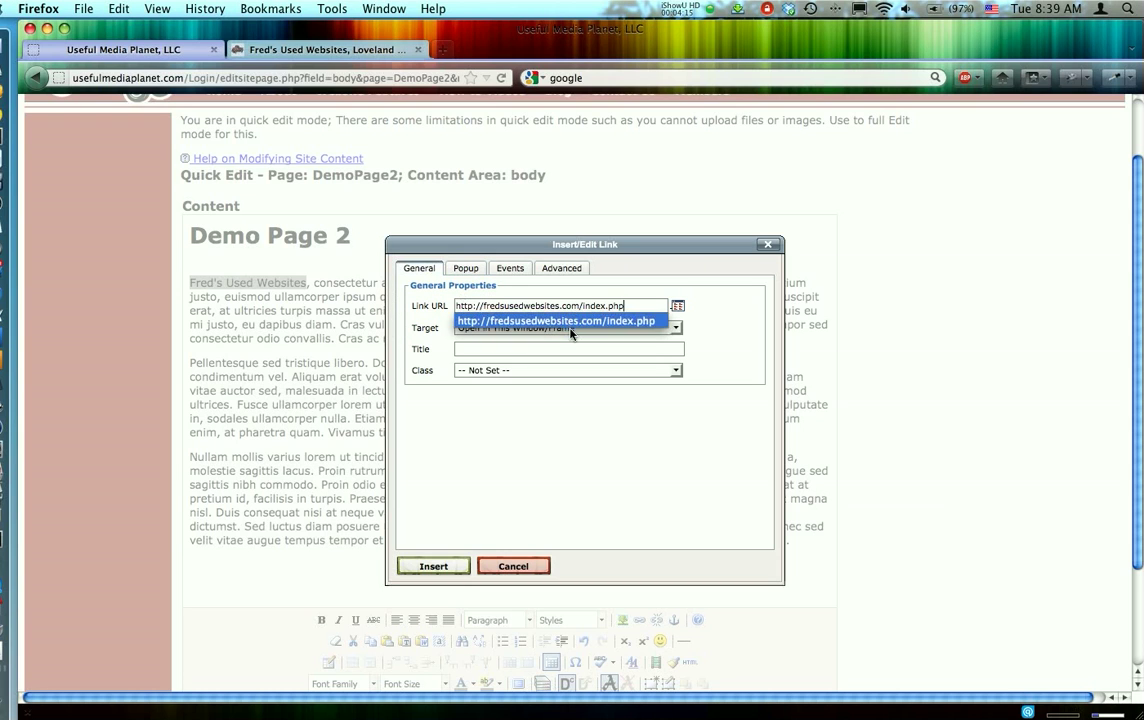
- Title the link "Fred's Used Websites, Custom Websites, Loveland, Colorado" and insert it on the selected text
{"action": "left_click", "coordinate": [550, 350]}
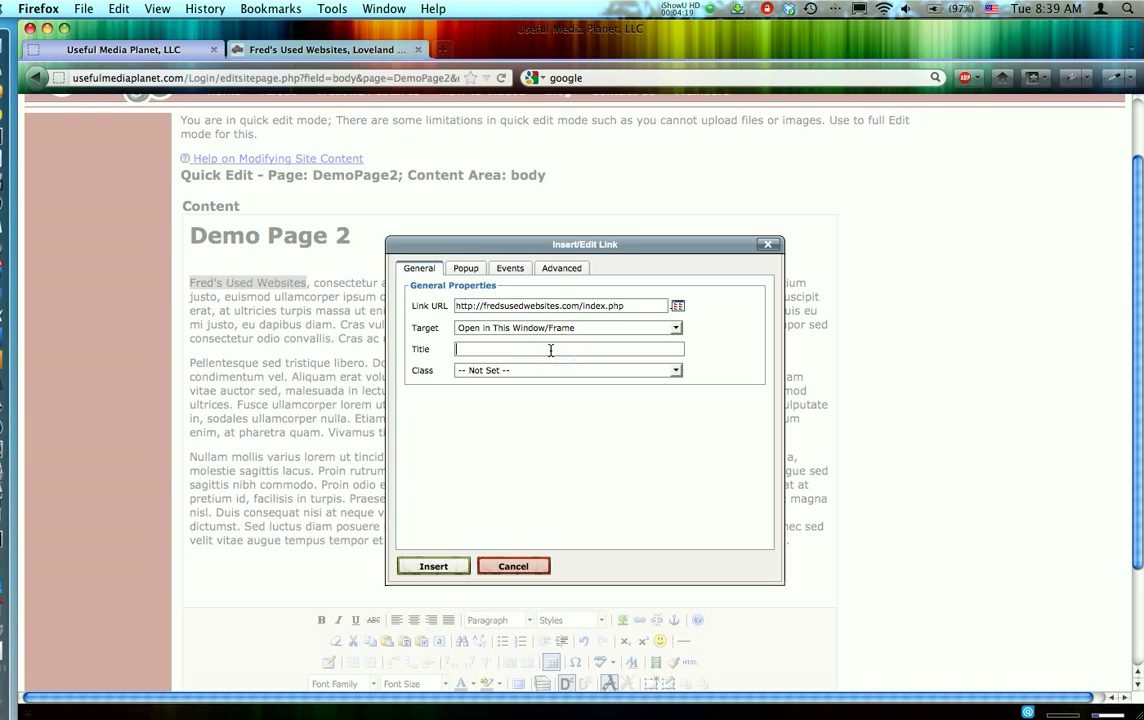
{"action": "type", "text": "Fred"}
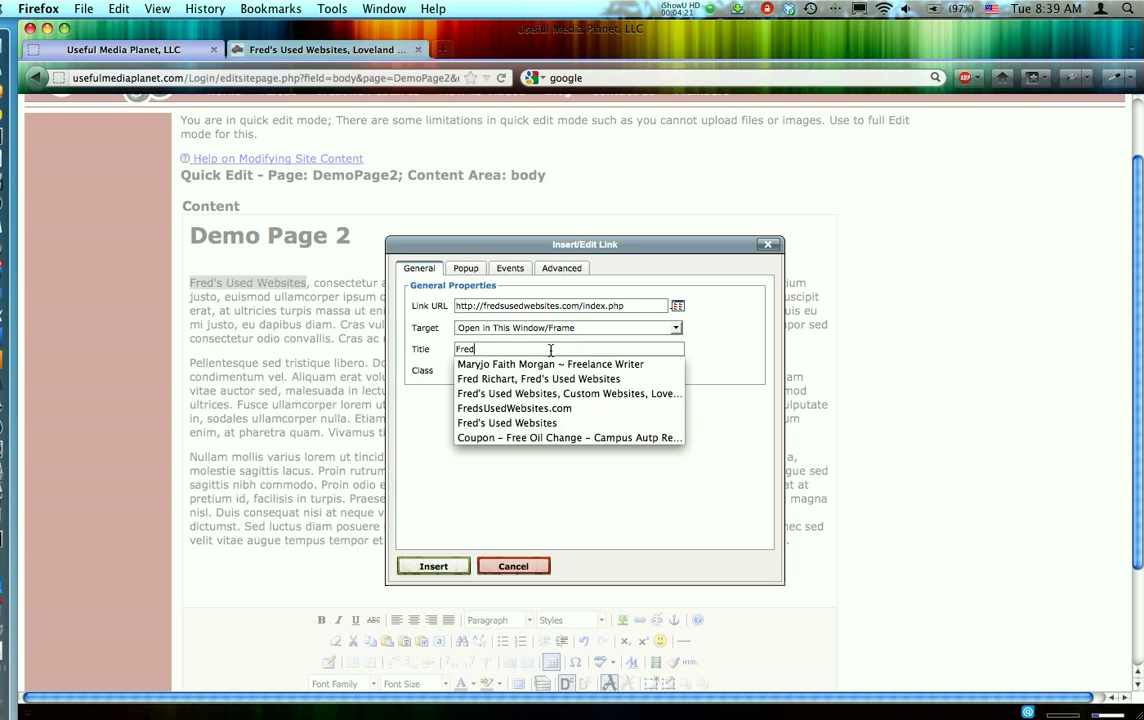
{"action": "type", "text": "'s Uss"}
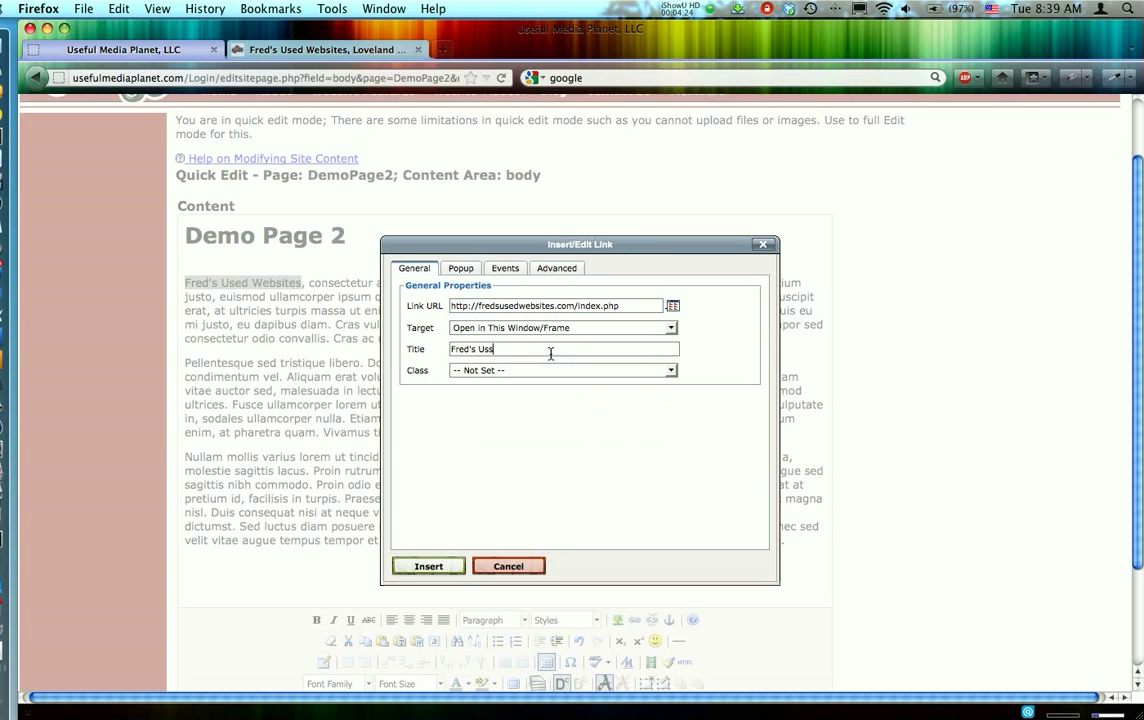
{"action": "key", "text": "BackSpace"}
{"action": "type", "text": "ed"}
{"action": "left_click", "coordinate": [548, 366]}
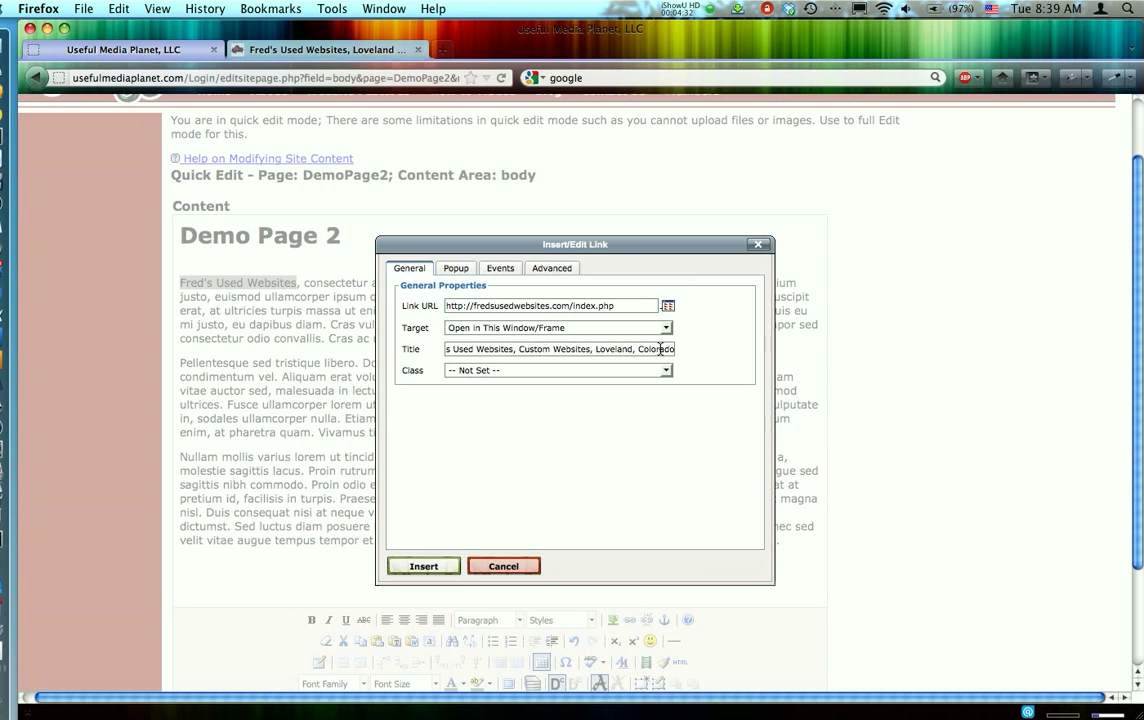
{"action": "left_click", "coordinate": [416, 568]}
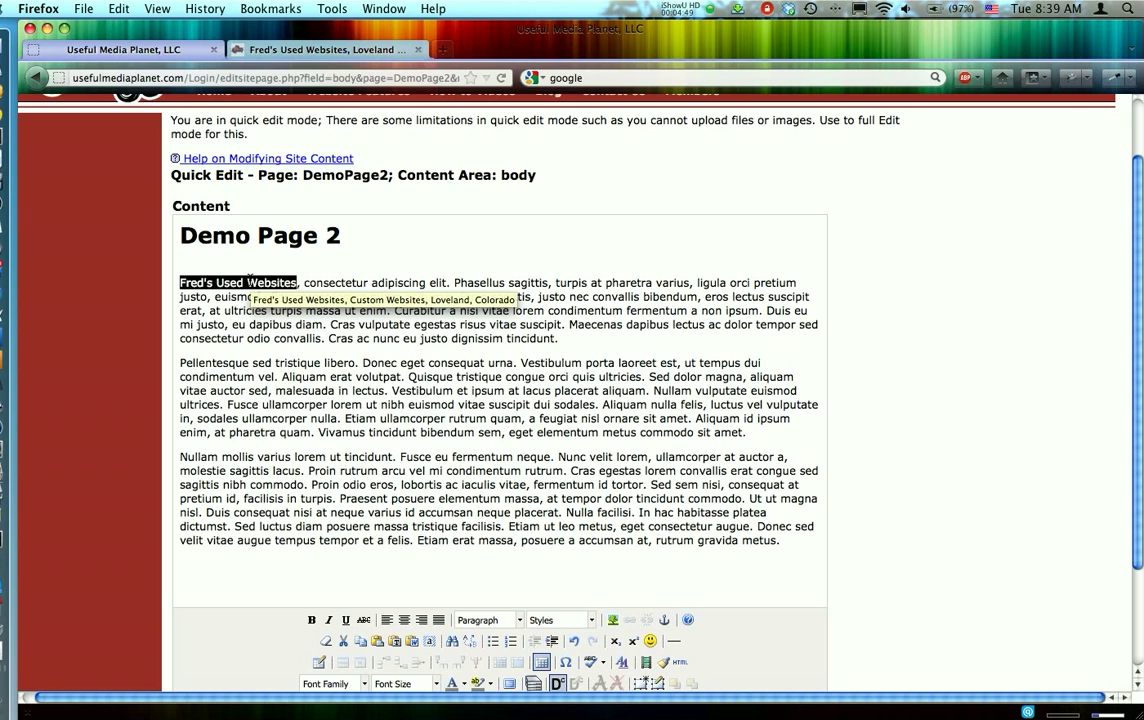
- Submit the quick edit of the DemoPage2 body content
{"action": "scroll", "coordinate": [796, 381], "scroll_direction": "down", "scroll_amount": 3}
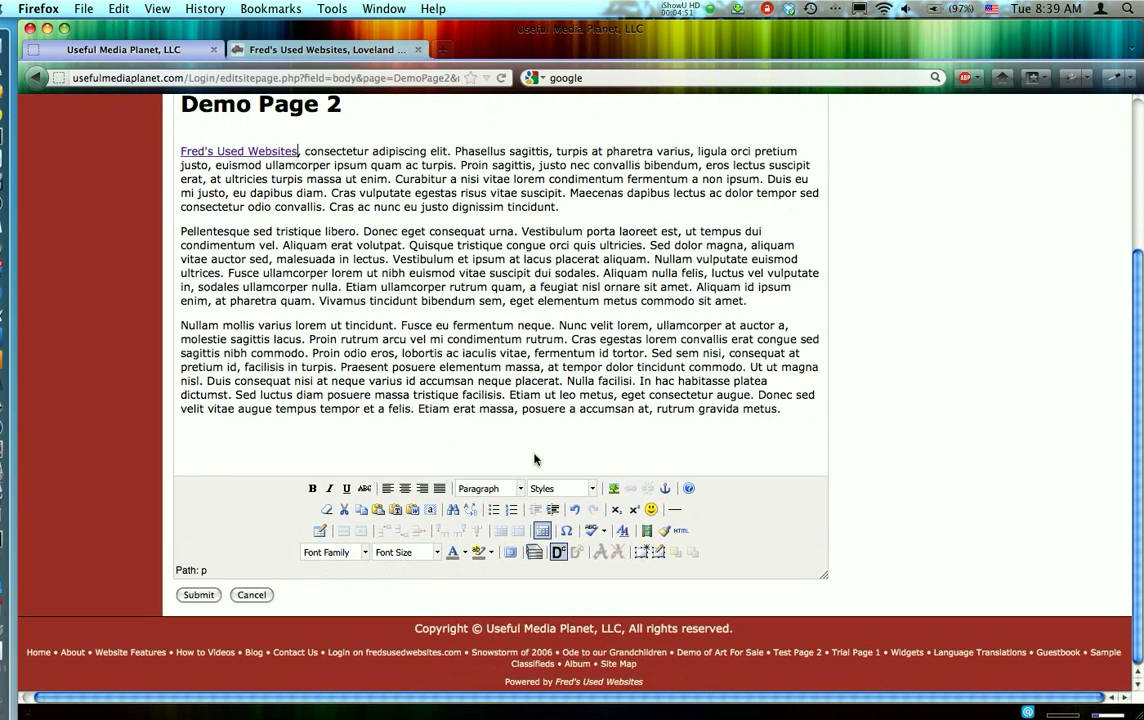
{"action": "left_click", "coordinate": [193, 591]}
{"action": "left_click", "coordinate": [197, 596]}
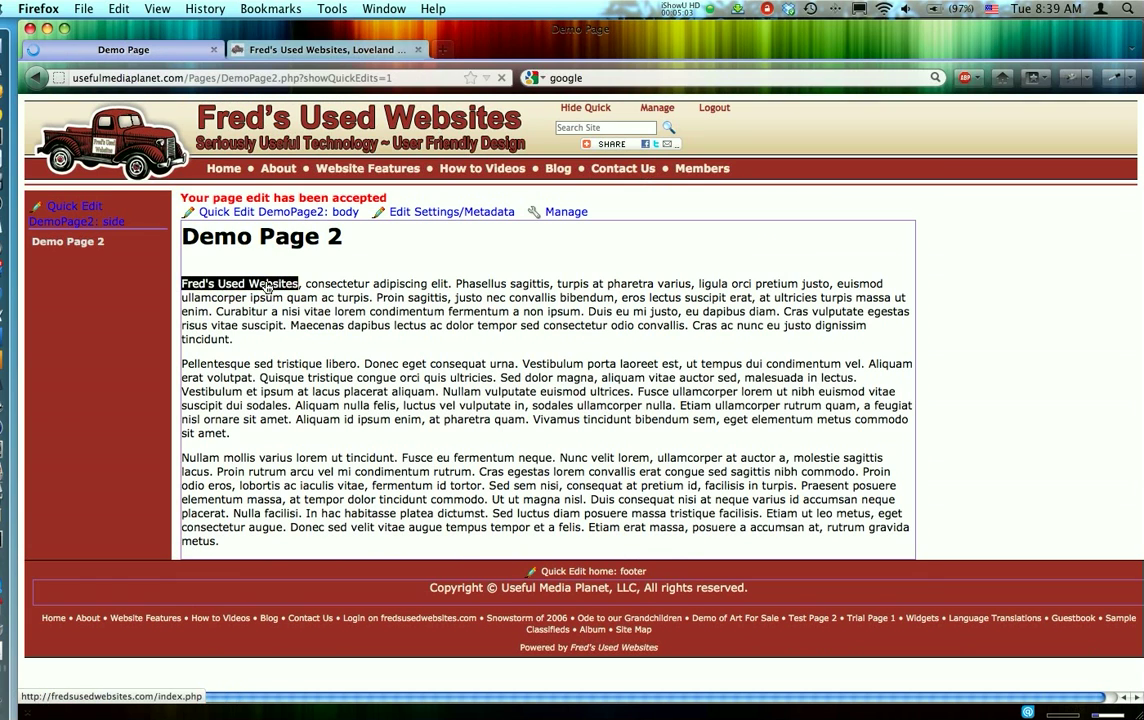
- Hide the quick edit controls on Demo Page 2 and follow the "Fred's Used Websites" link to test it
{"action": "left_click", "coordinate": [586, 108]}
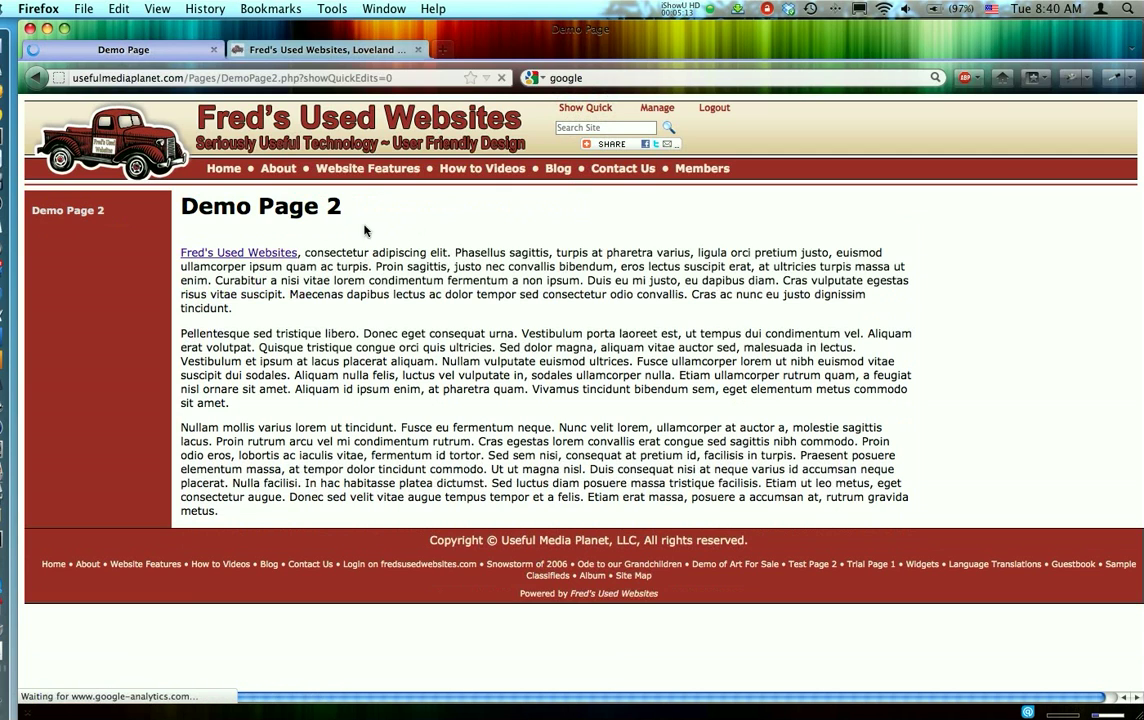
{"action": "left_click", "coordinate": [240, 259]}
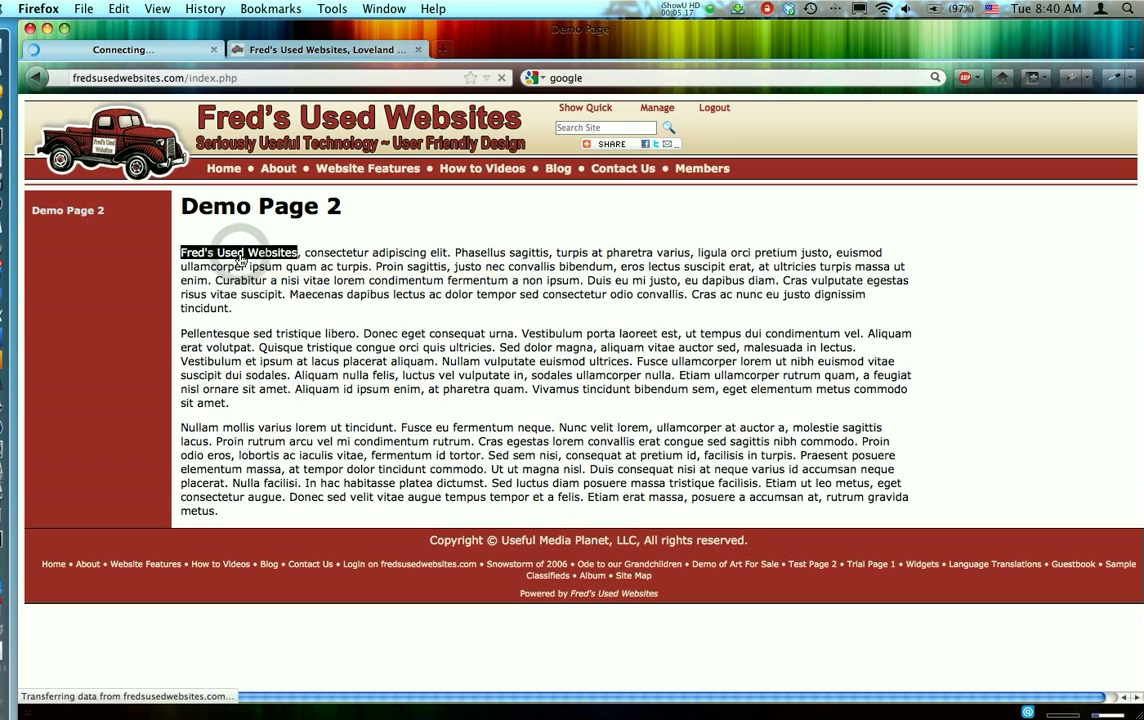